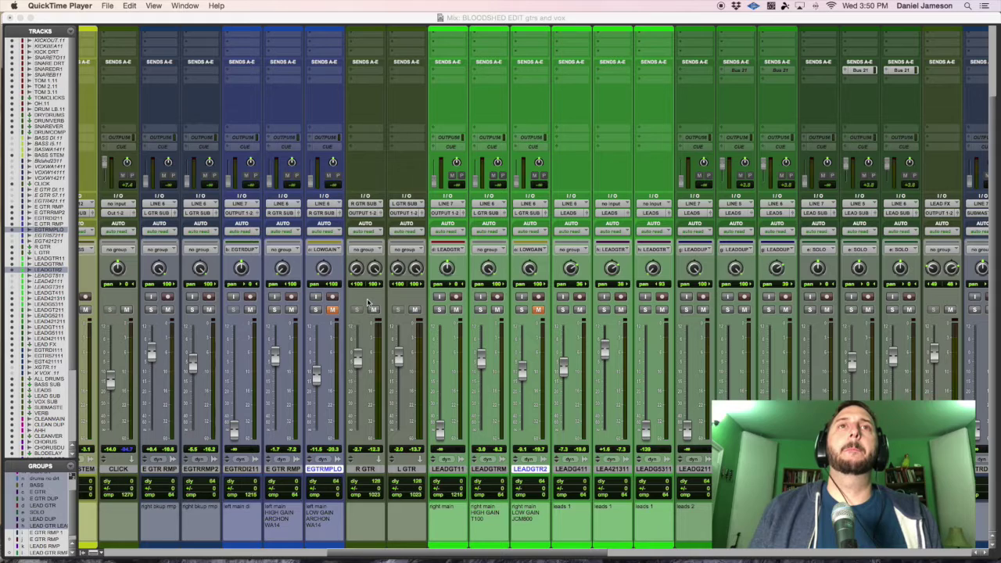
- Start playback and solo LEADGTRM together with the high-gain E GTR RMP track
click(380, 19)
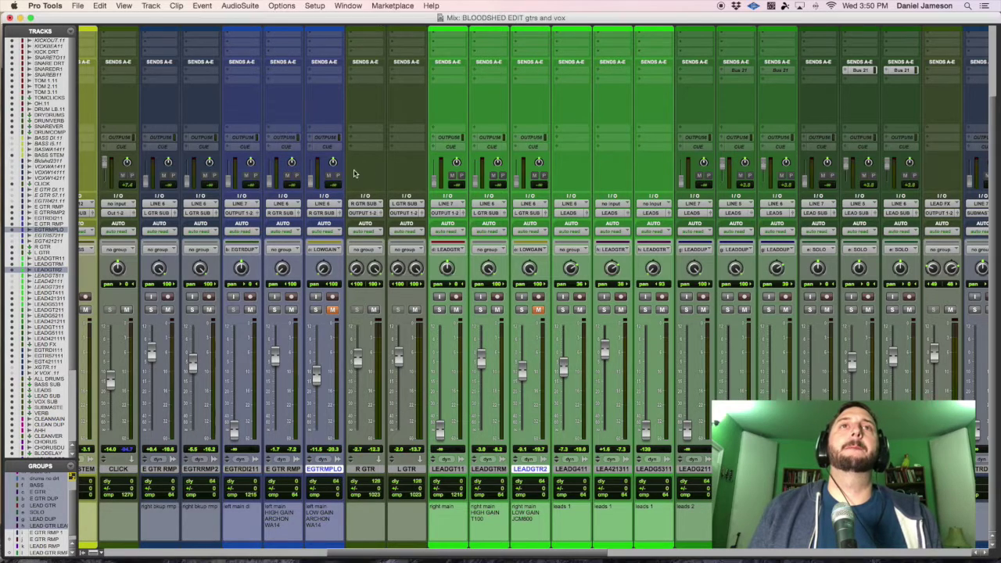
key(space)
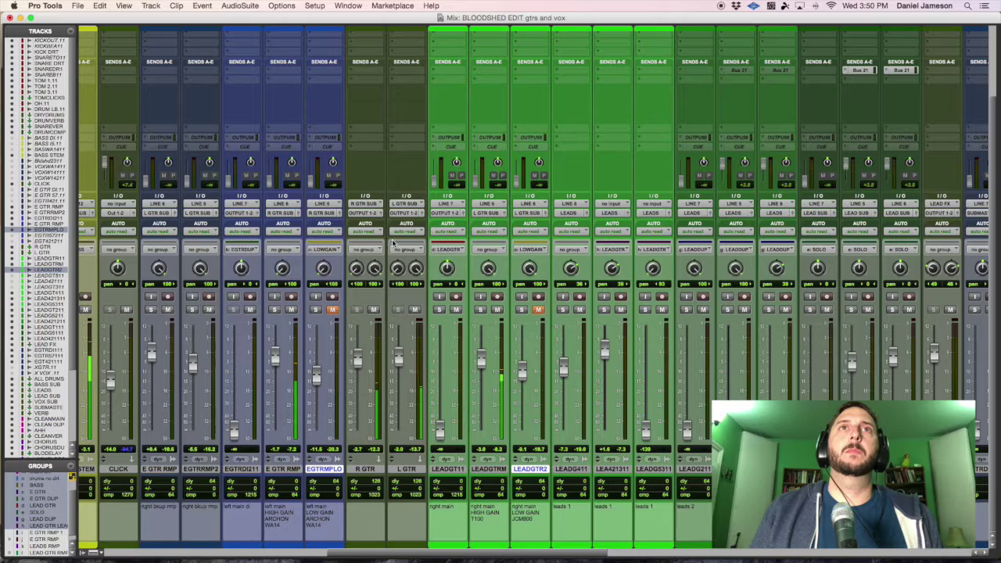
click(480, 310)
click(276, 310)
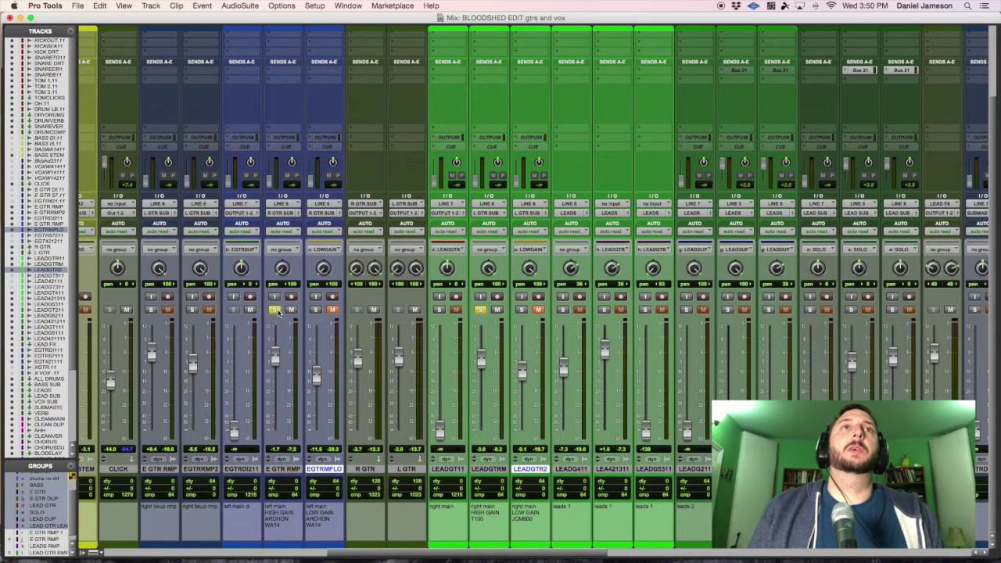
- Unsolo the LEADGTRM and E GTR RMP tracks
click(481, 310)
click(274, 311)
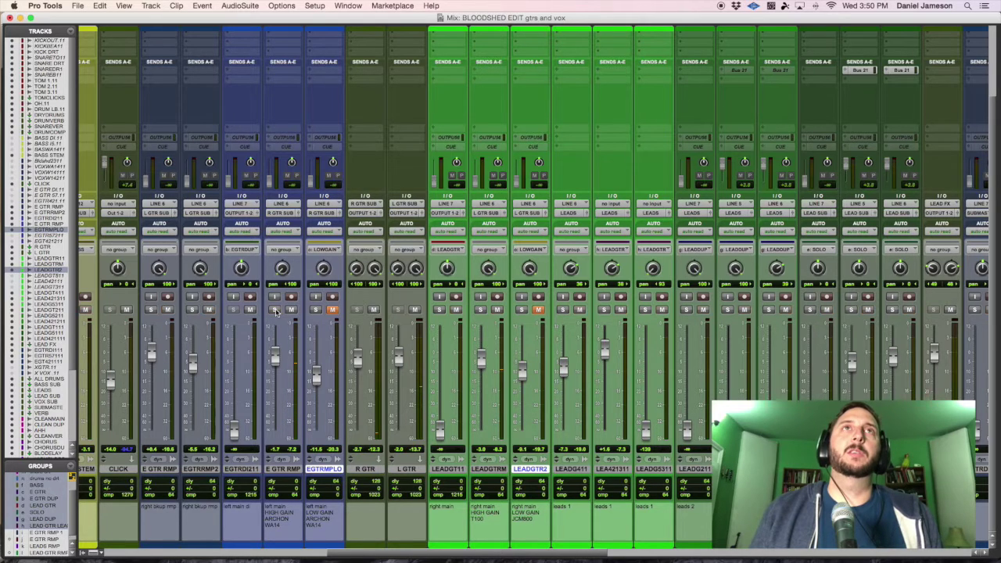
scroll(275, 311, up, 3)
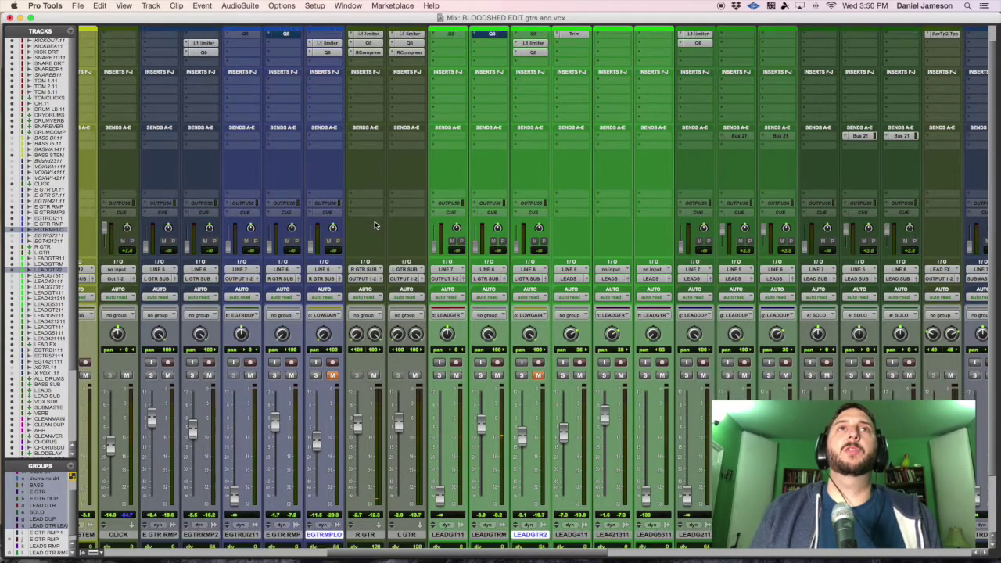
scroll(374, 225, down, 3)
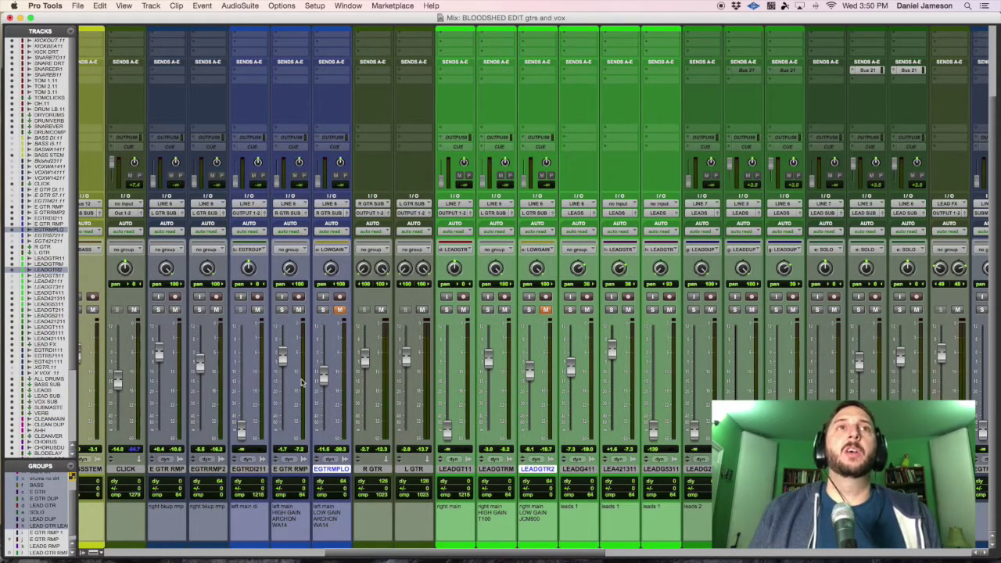
- Switch to the Edit window and bring the DI and reamped guitar tracks into view
key(super+equal)
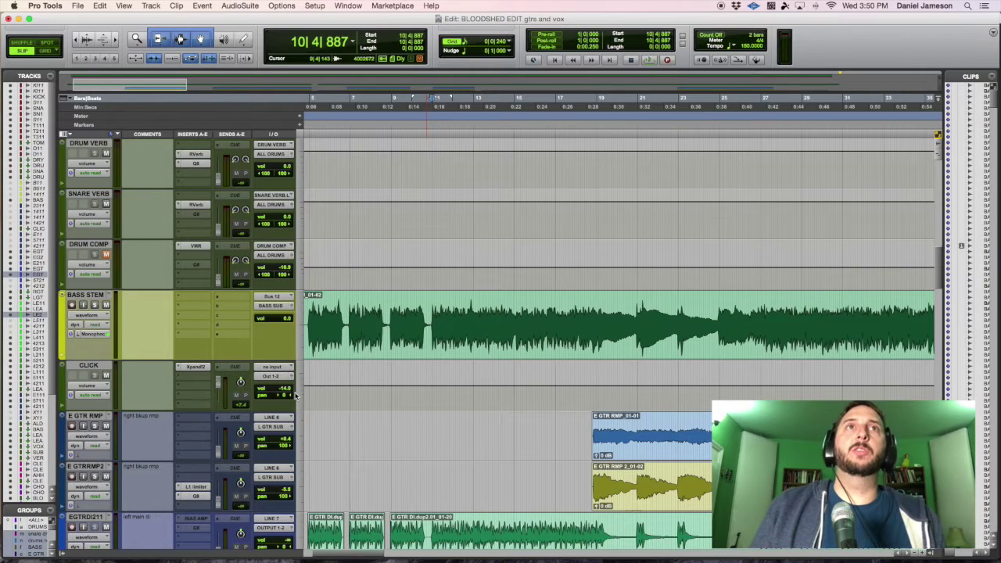
scroll(503, 427, up, 5)
scroll(504, 430, left, 3)
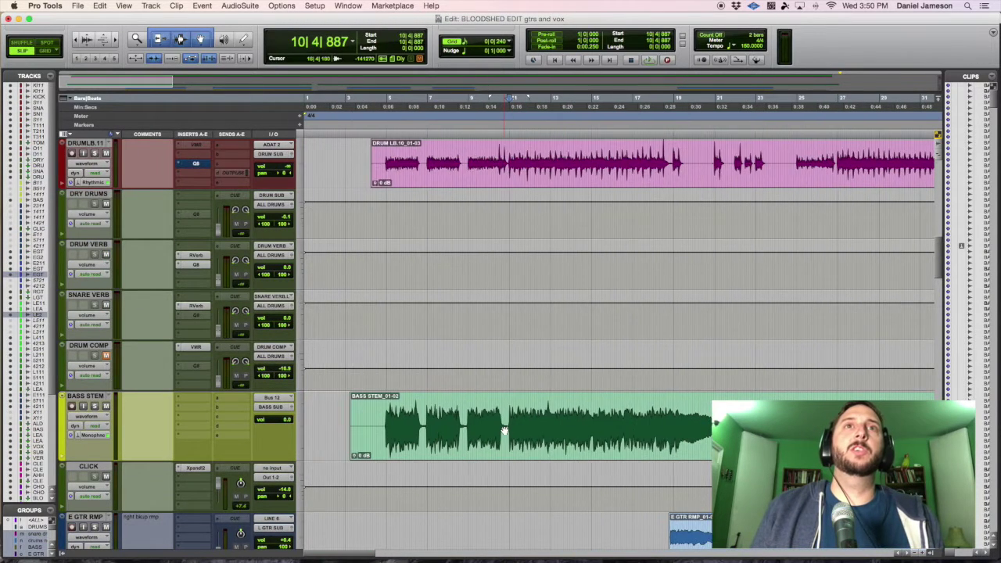
scroll(504, 430, down, 6)
scroll(504, 430, down, 4)
scroll(503, 431, right, 5)
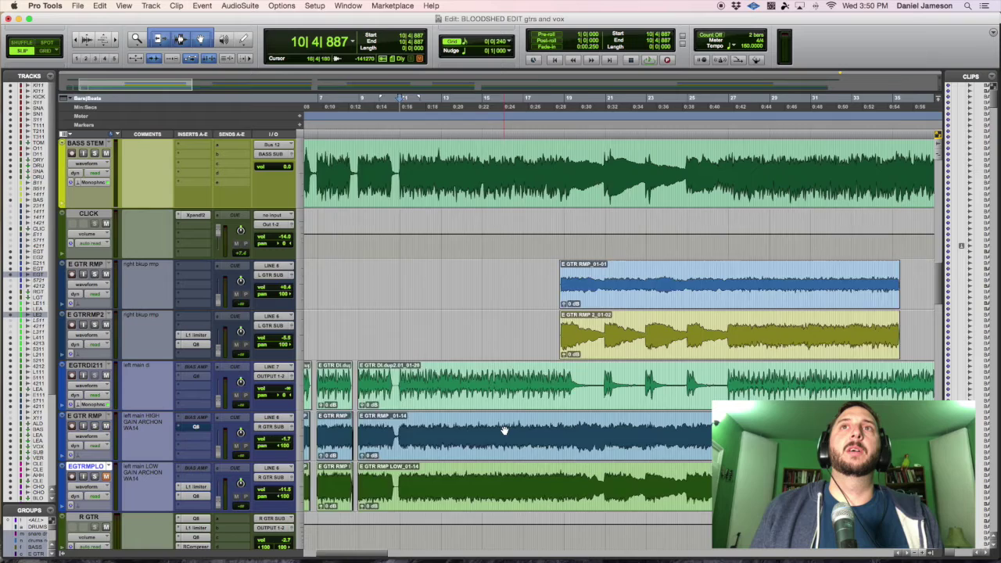
scroll(474, 426, left, 4)
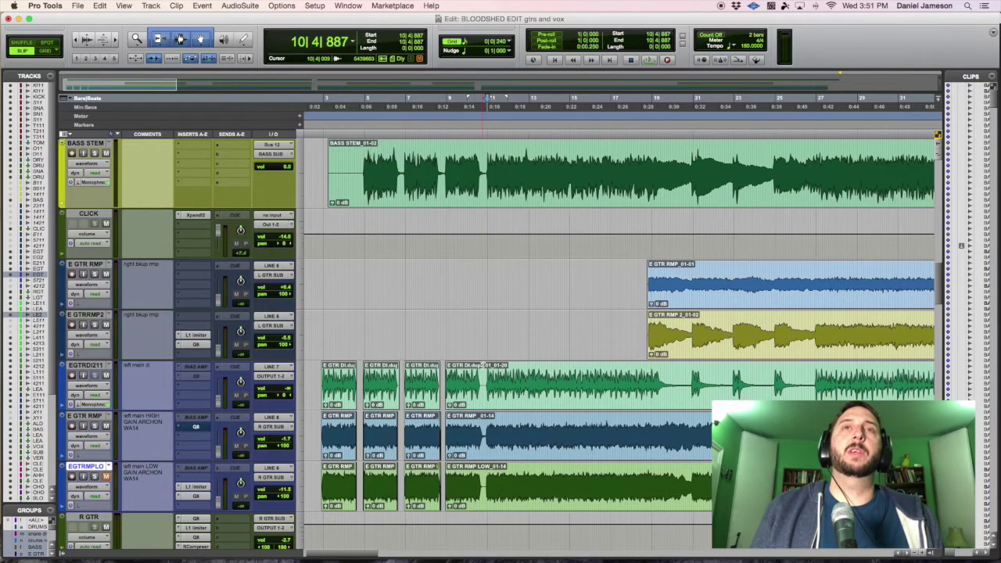
drag(482, 366, 709, 471)
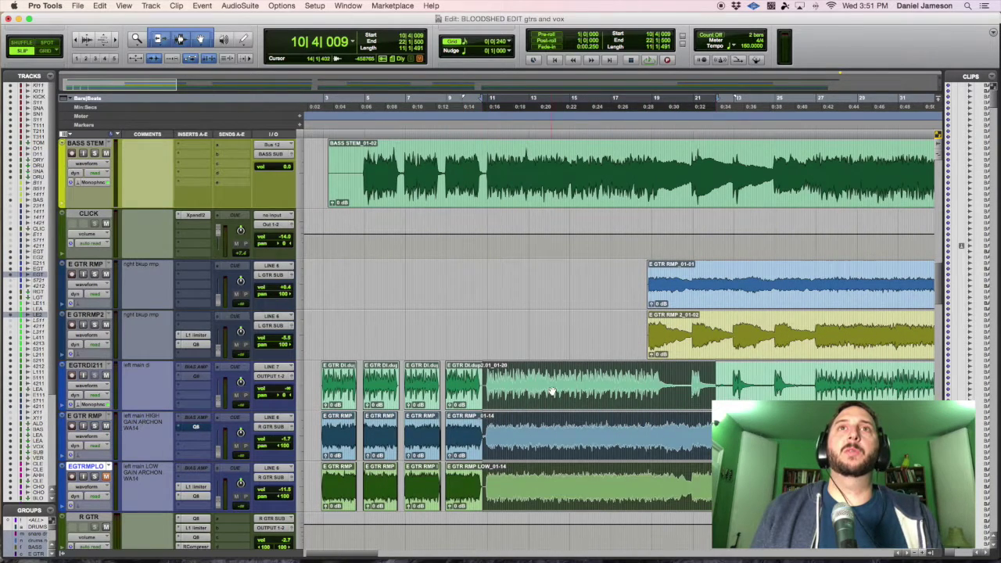
scroll(470, 389, right, 4)
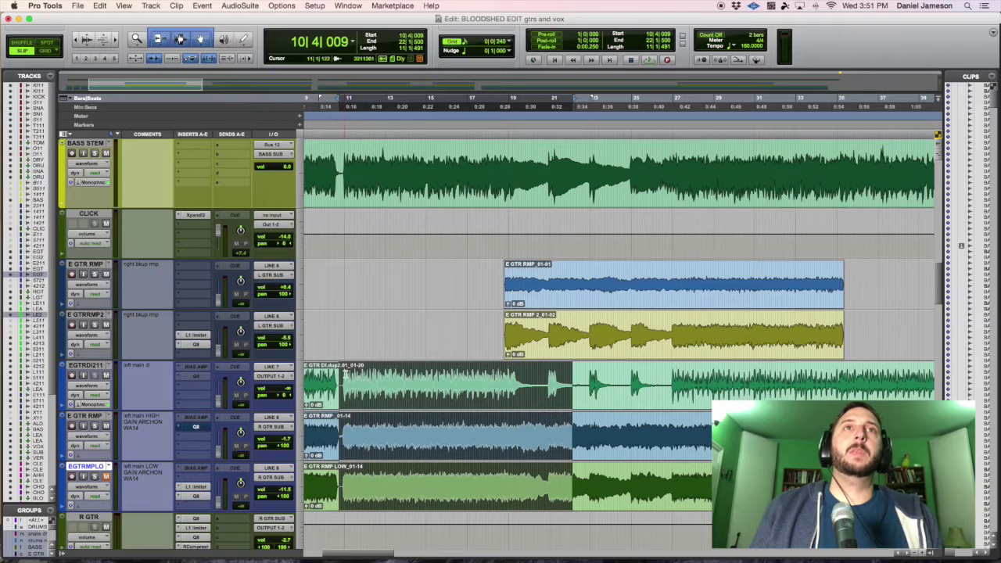
- Select the same opening passage on the E GTR DI, E GTR RMP and RMP LOW tracks, then toggle the DI's solo
drag(348, 374, 536, 372)
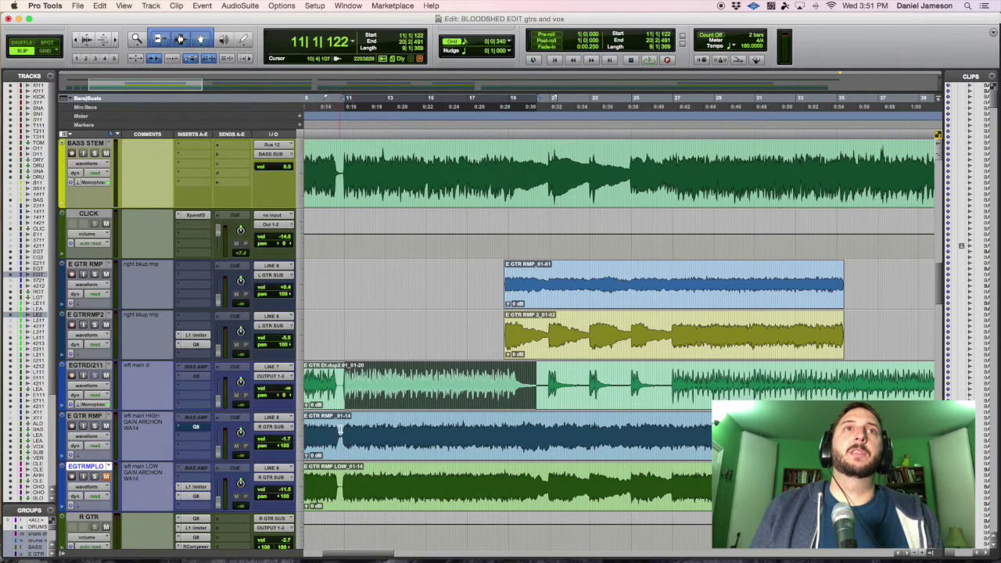
drag(342, 428, 545, 431)
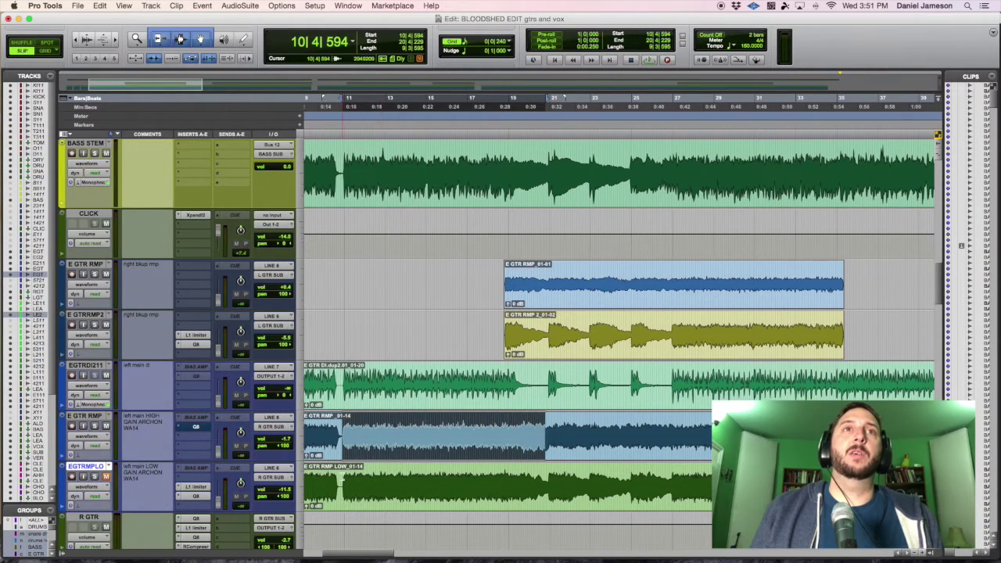
drag(343, 476, 548, 475)
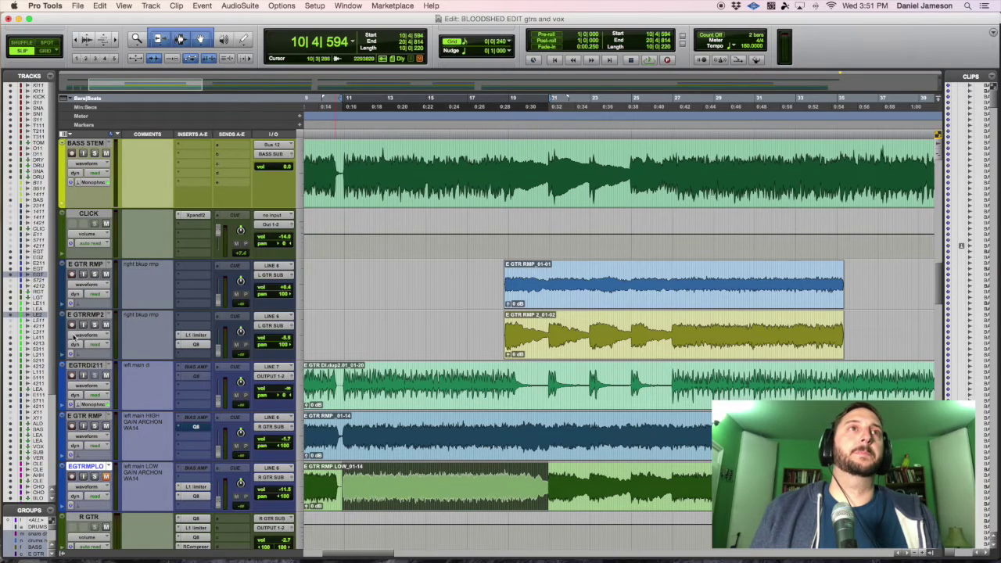
click(95, 375)
click(95, 376)
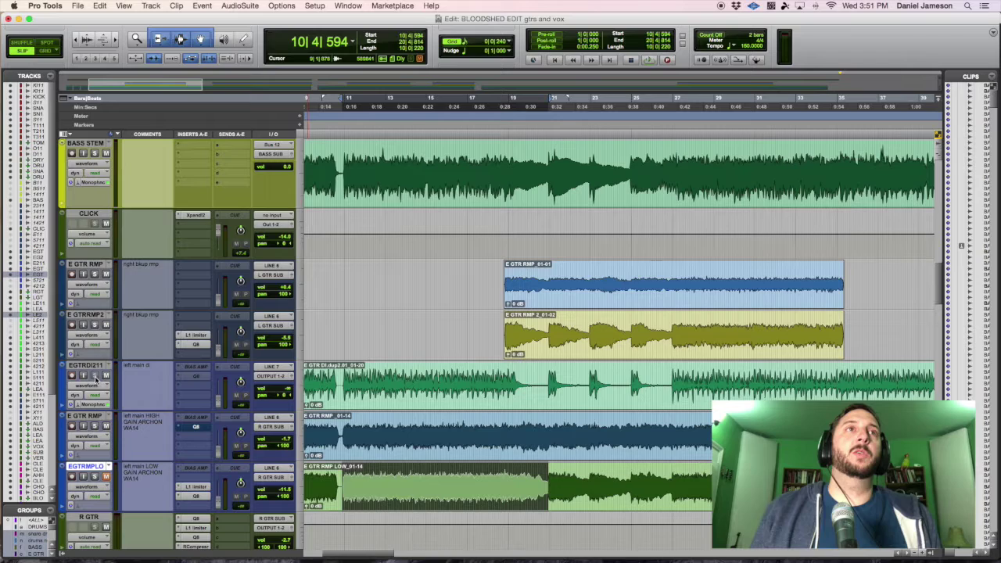
click(94, 375)
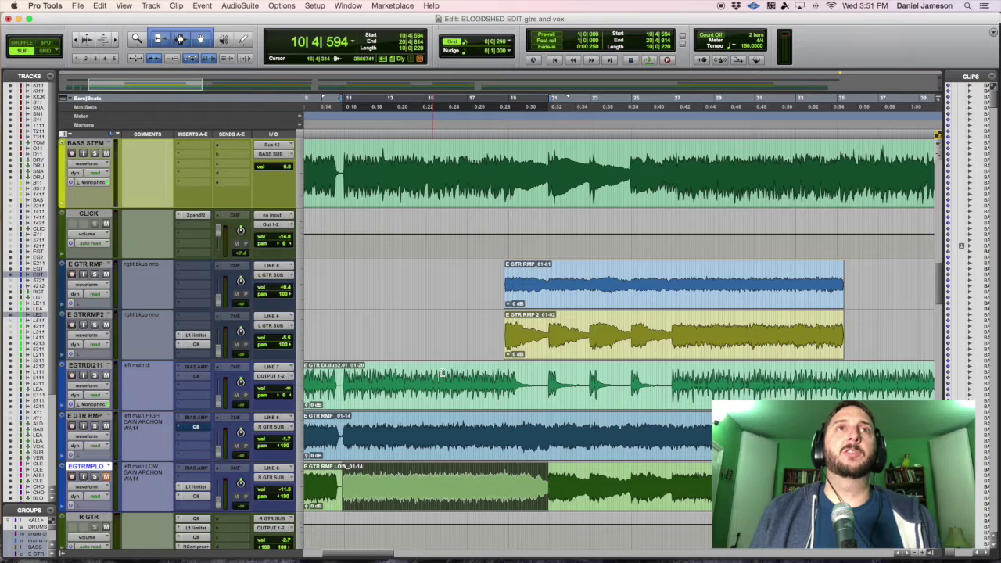
click(344, 373)
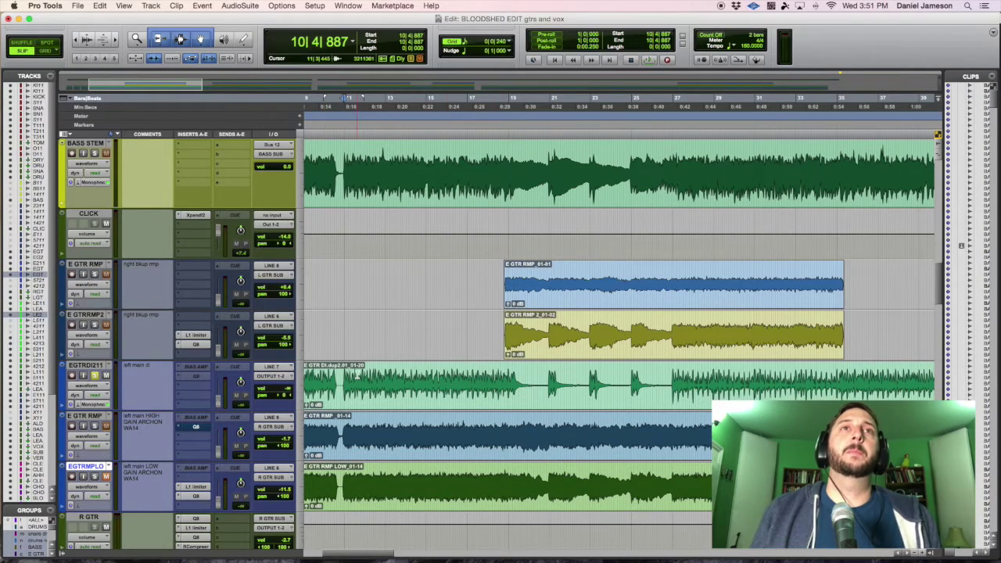
key(space)
key(space)
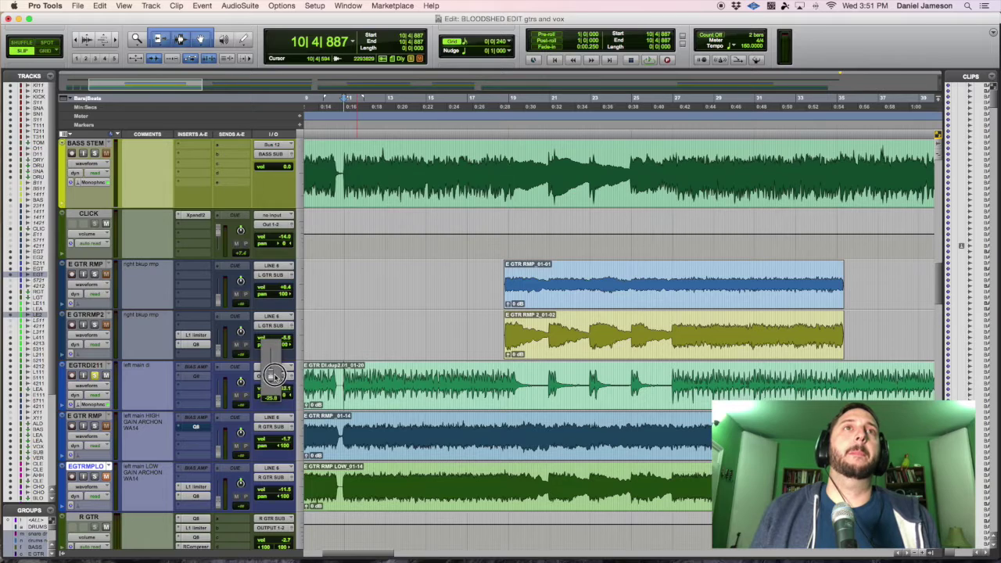
key(space)
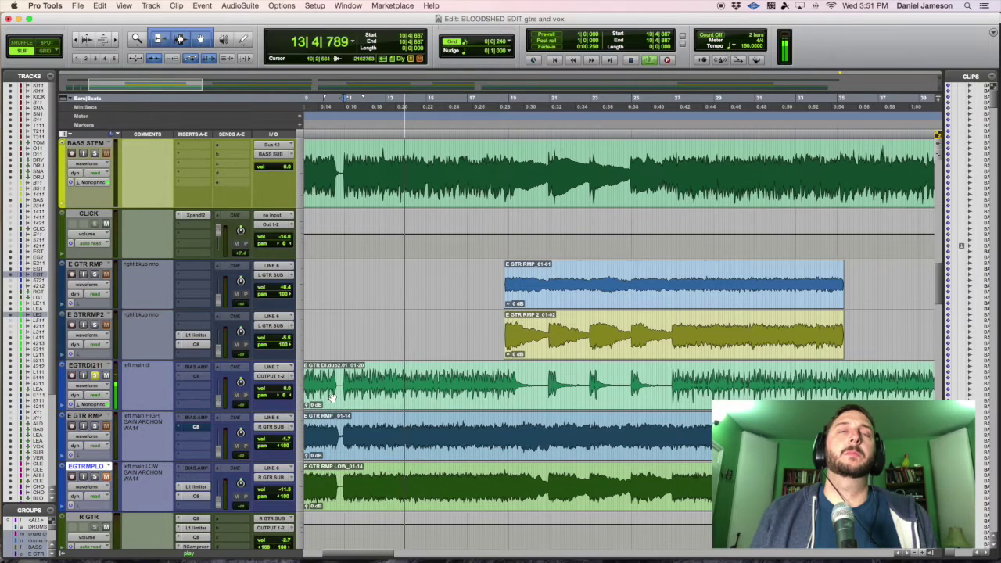
key(space)
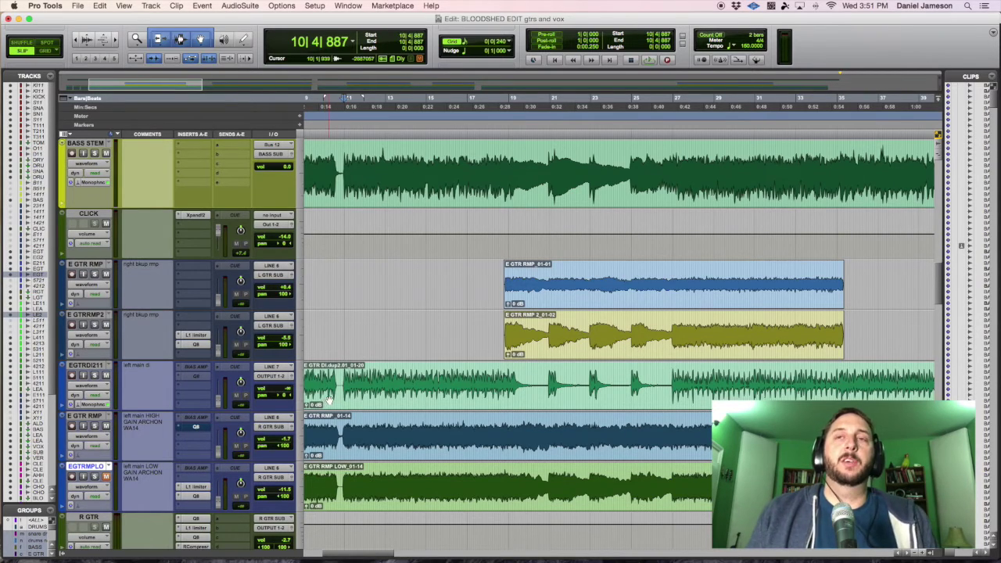
click(341, 427)
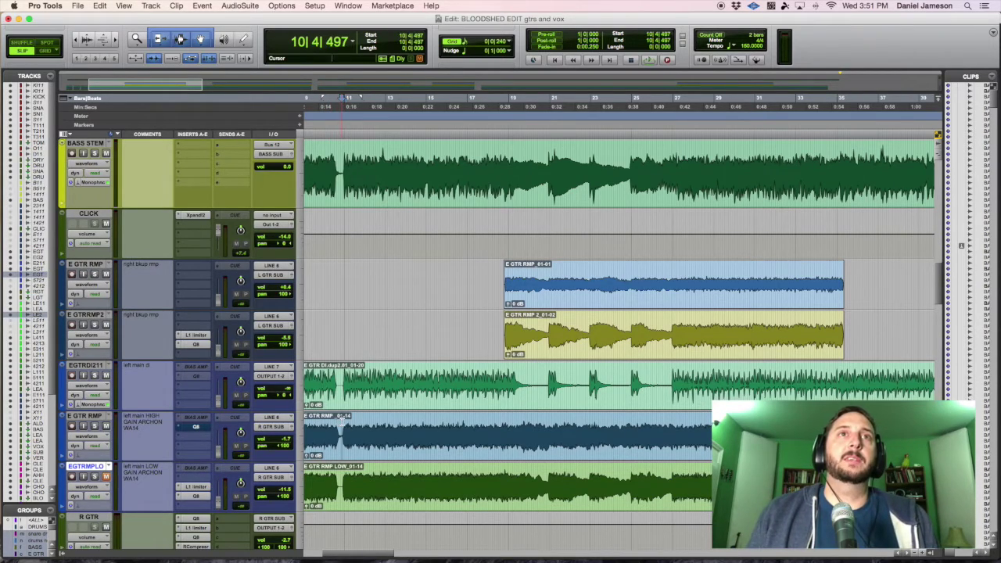
click(348, 426)
click(94, 426)
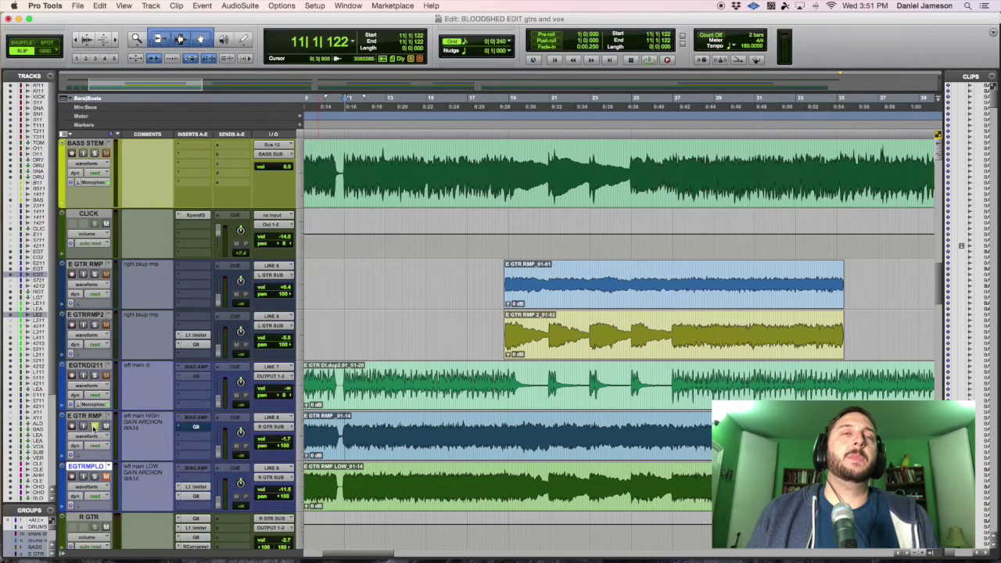
click(341, 428)
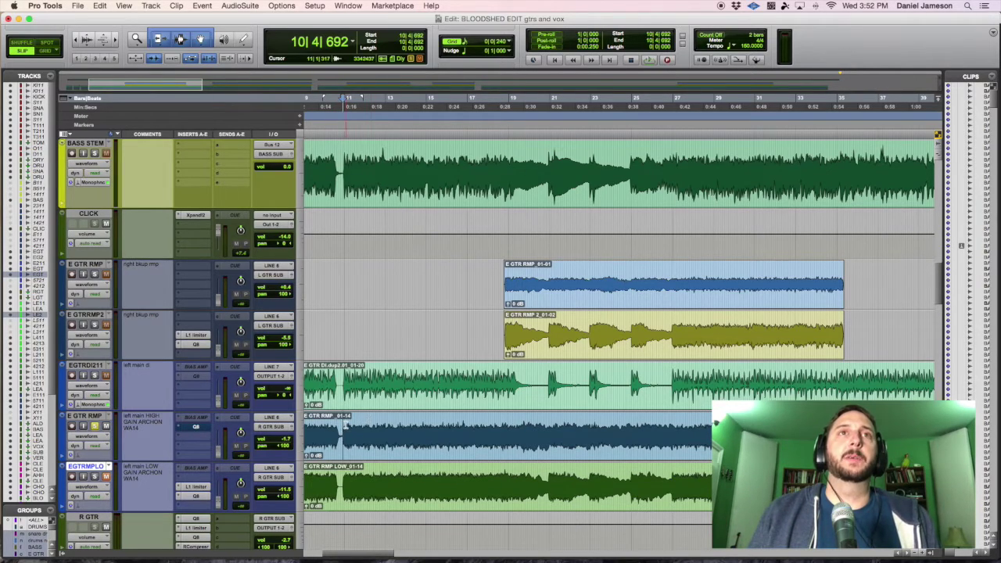
key(space)
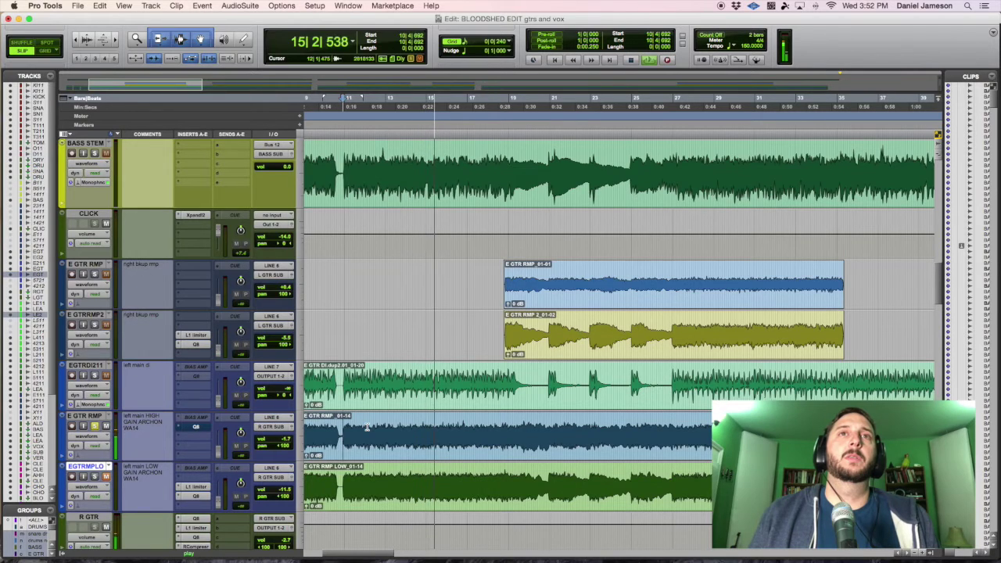
key(space)
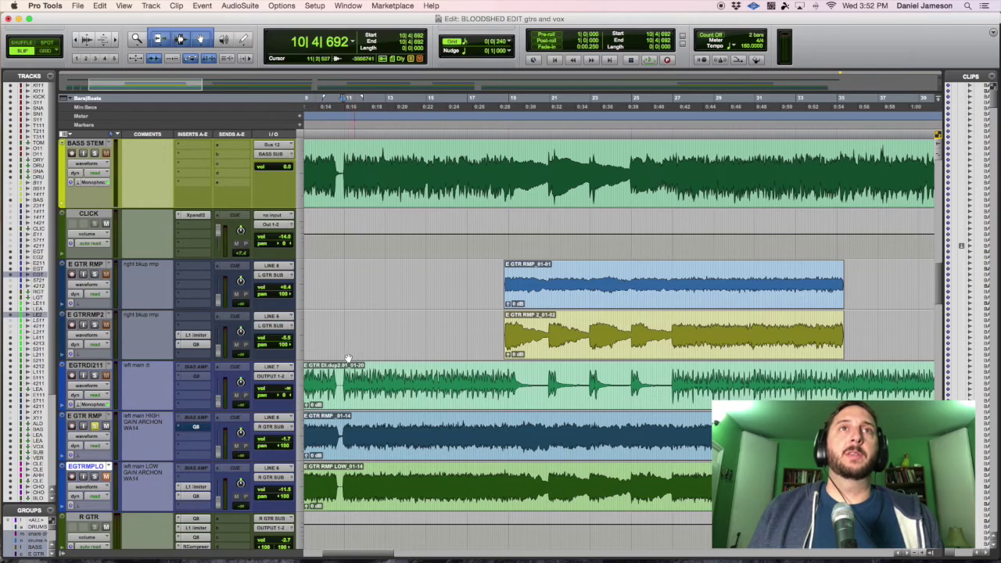
- Select a range on E GTR DI, solo EGTRMPLO, and switch to the Mix window
drag(341, 373, 526, 379)
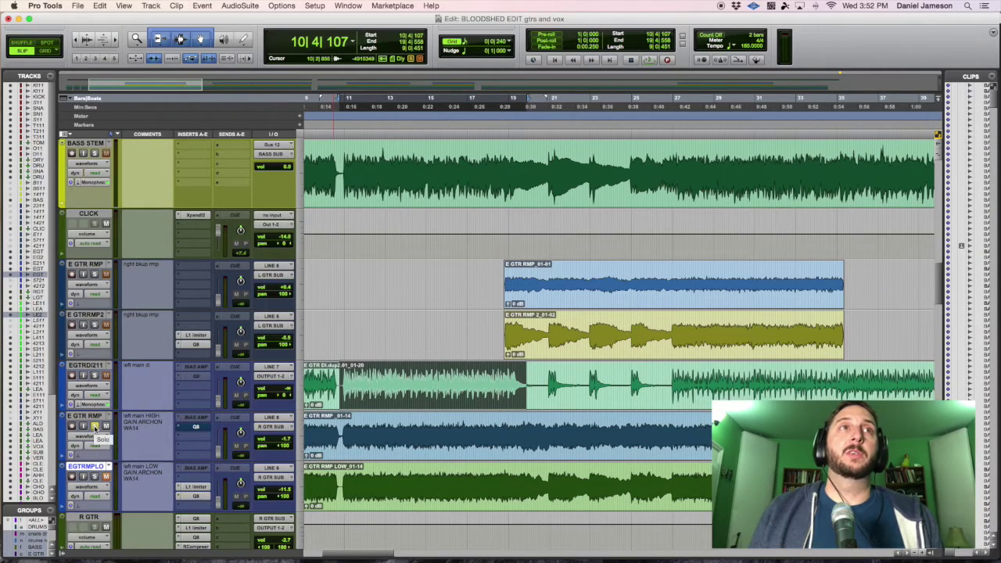
click(95, 477)
key(super+equal)
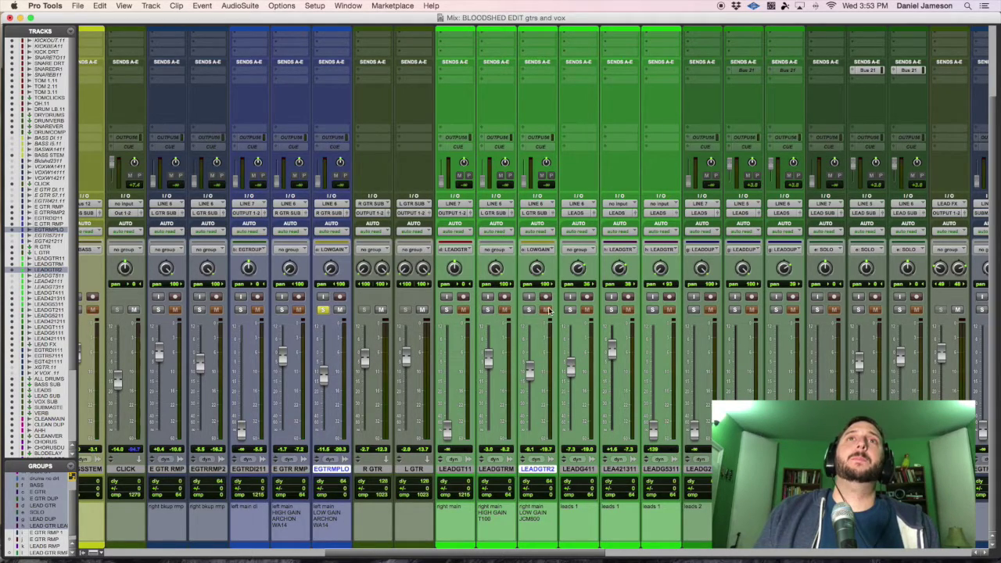
- Briefly solo the LEADGTR2 pair, then solo E GTR RMP and LEADGTRM instead
click(529, 310)
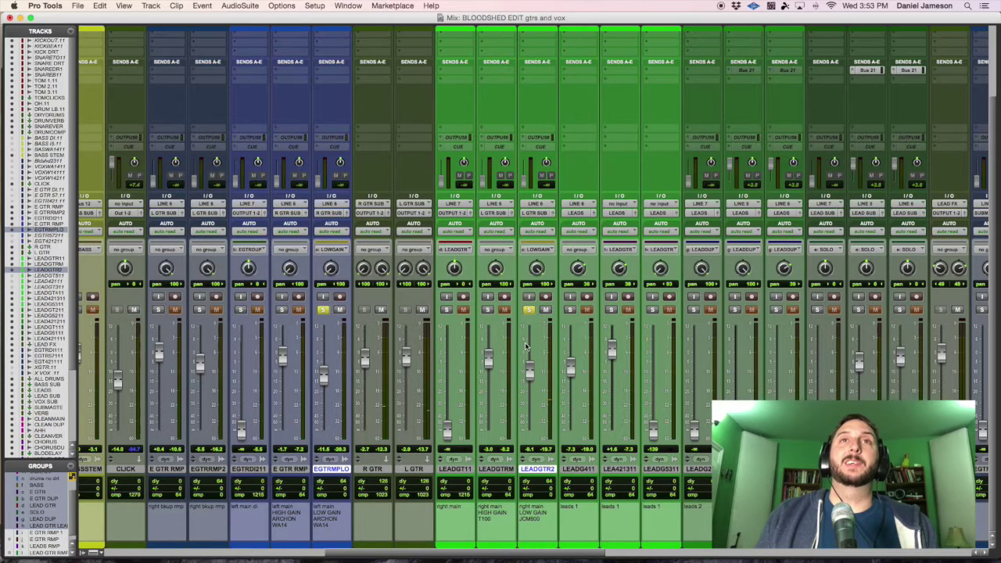
alt+click(529, 309)
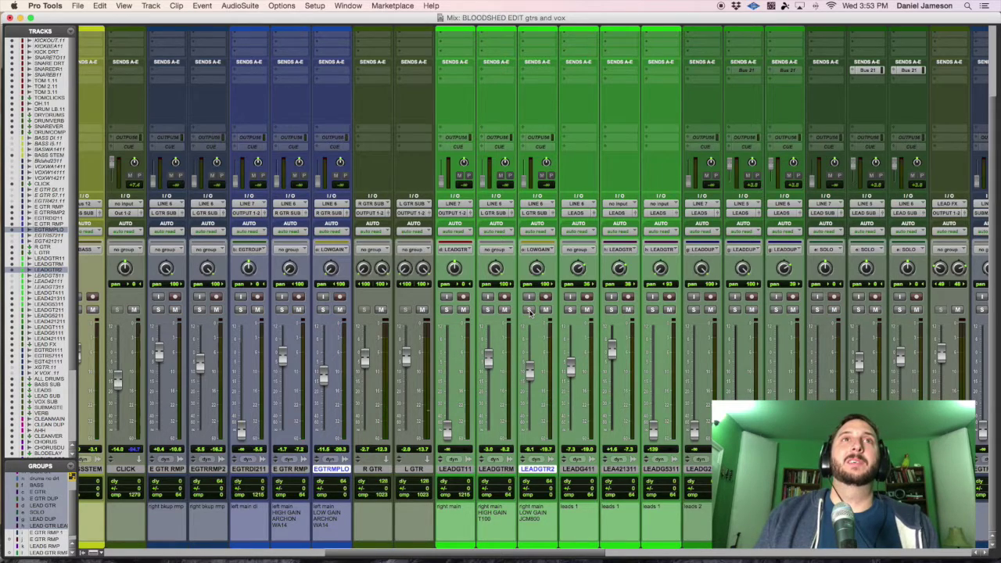
click(283, 309)
click(487, 310)
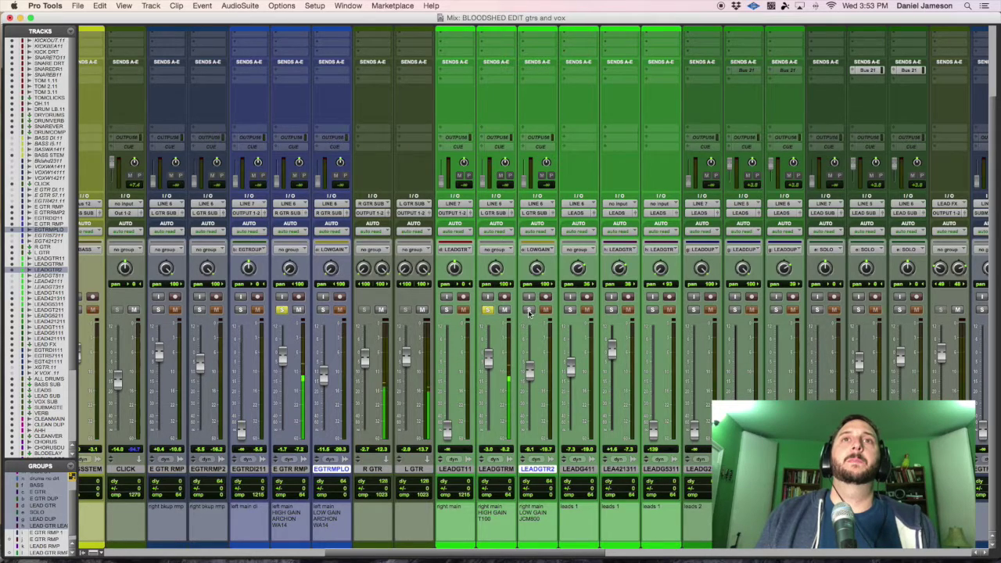
- Toggle the low-gain LEADGTR2/EGTRMPLO pair in and out of the solo, ending unsoloed
click(528, 310)
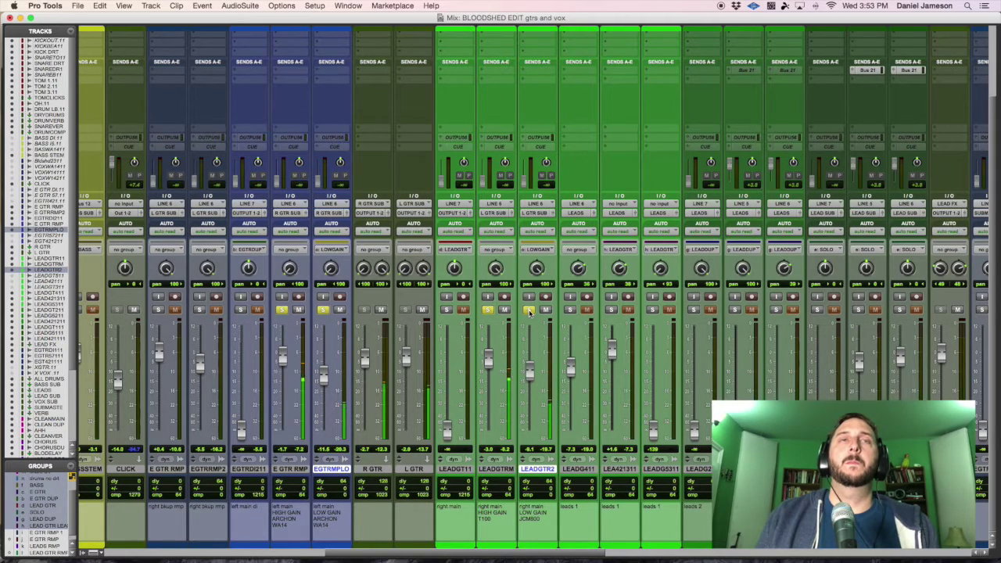
click(528, 310)
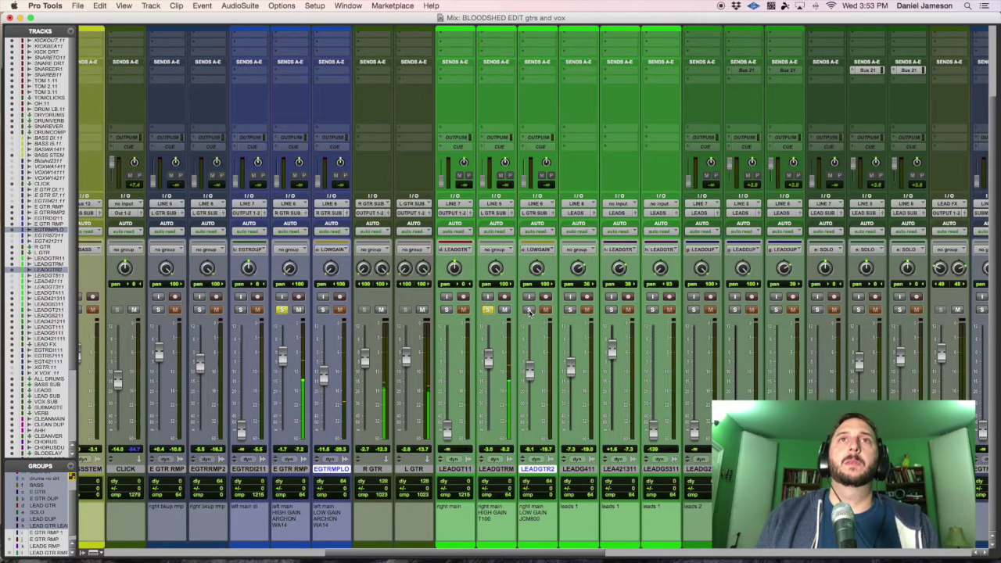
click(528, 309)
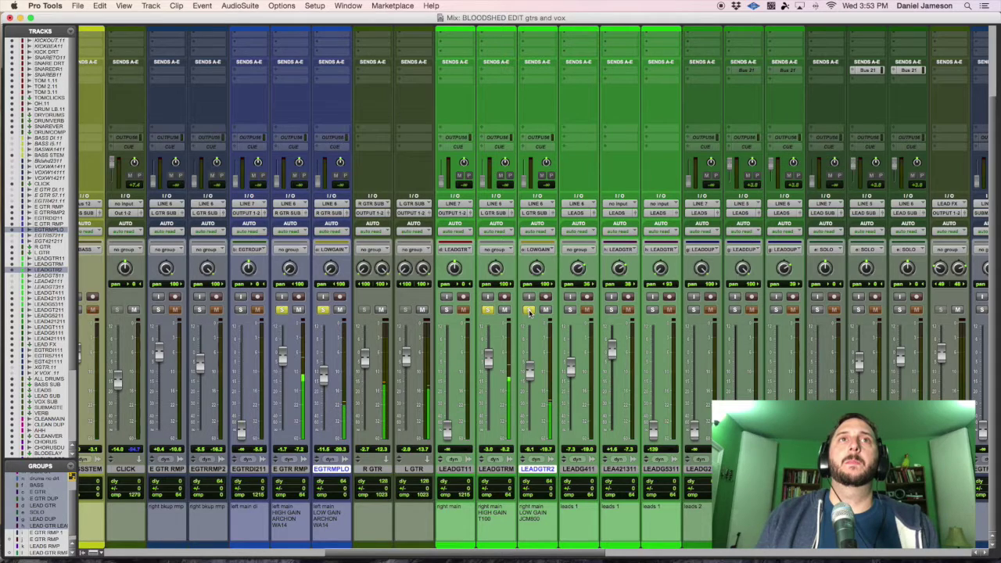
click(528, 310)
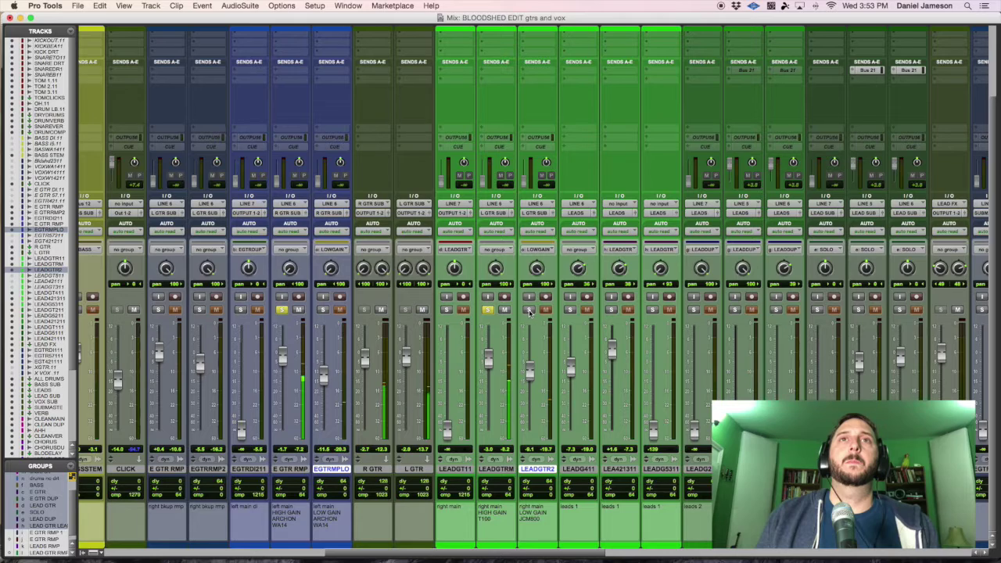
click(529, 309)
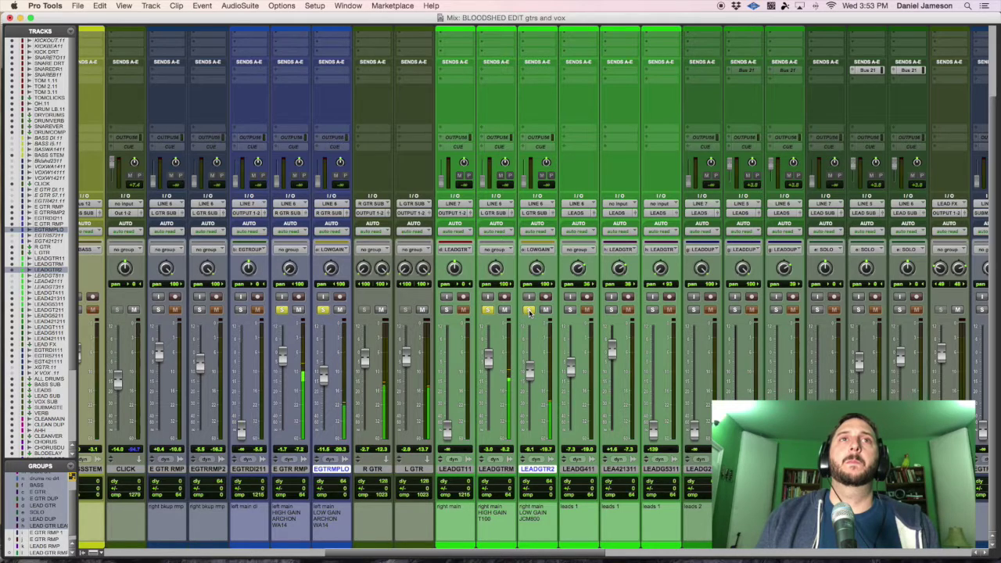
click(528, 310)
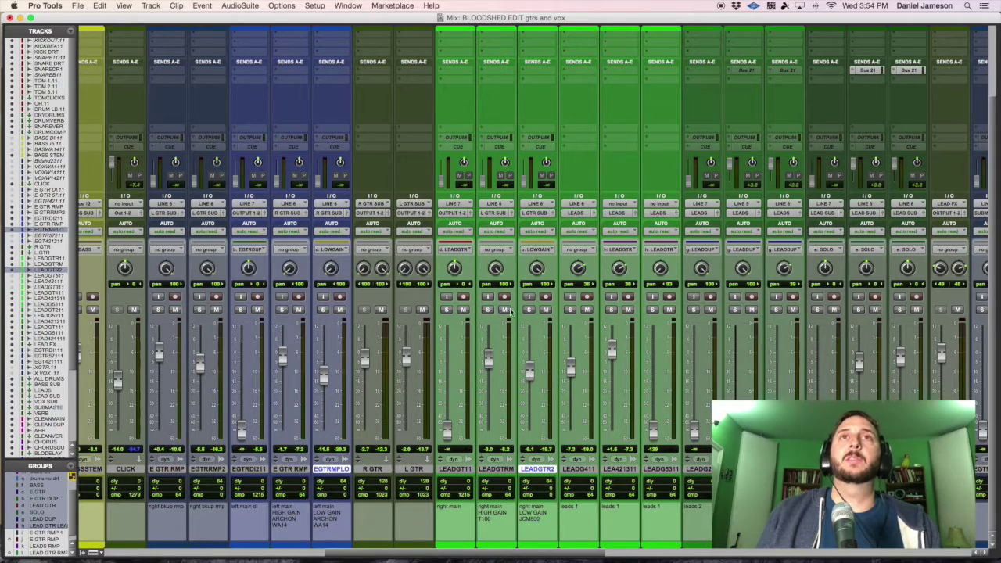
click(545, 309)
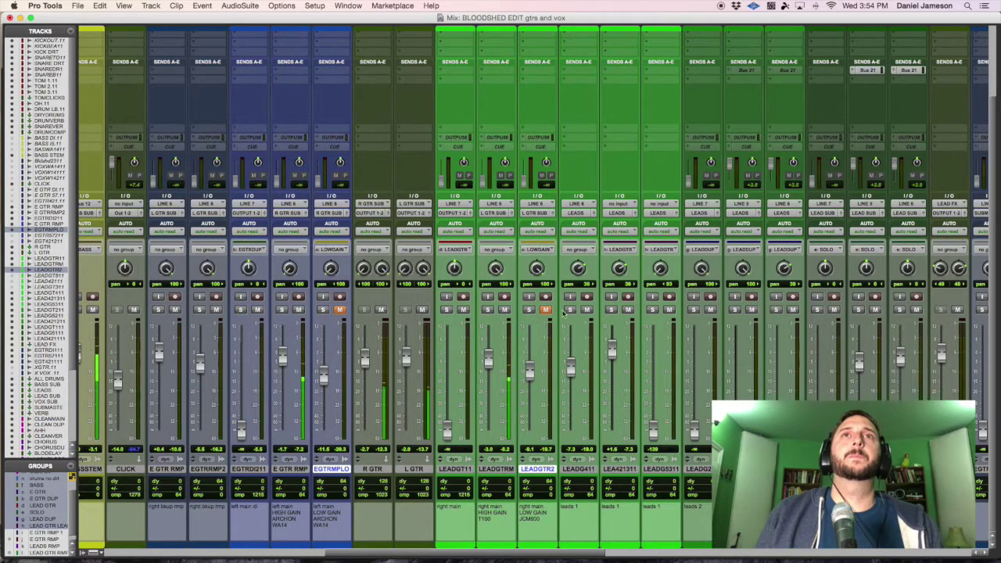
click(546, 310)
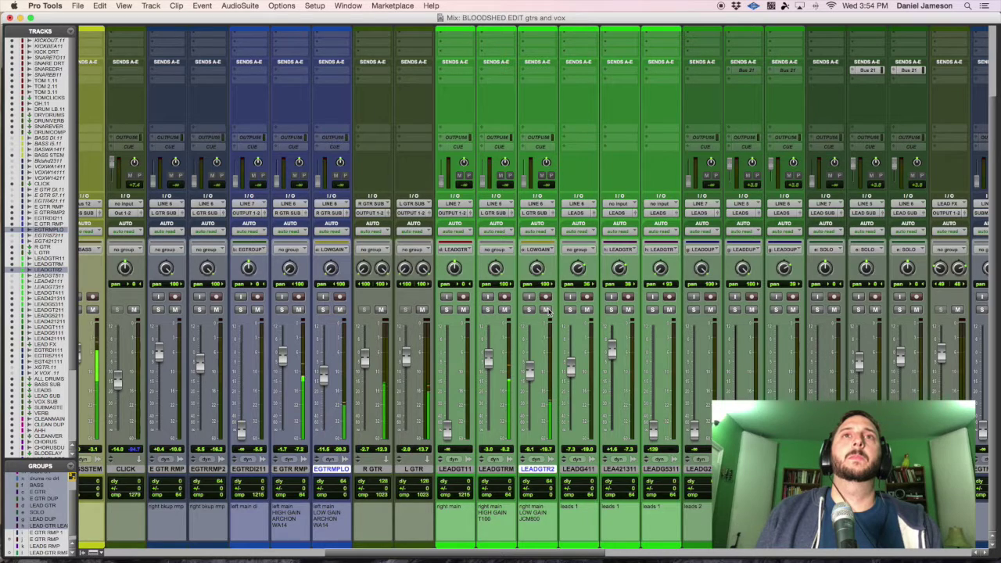
click(547, 310)
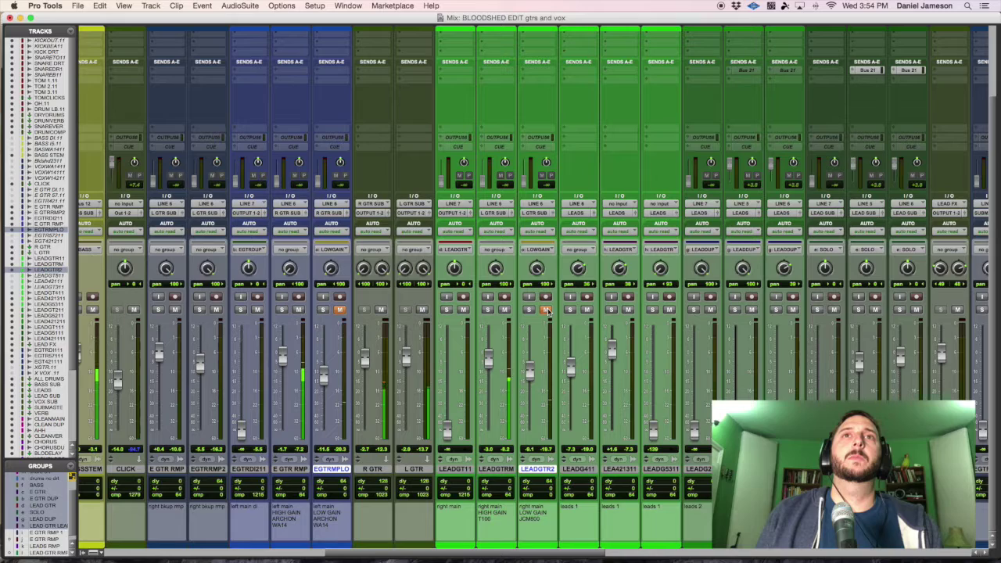
click(546, 310)
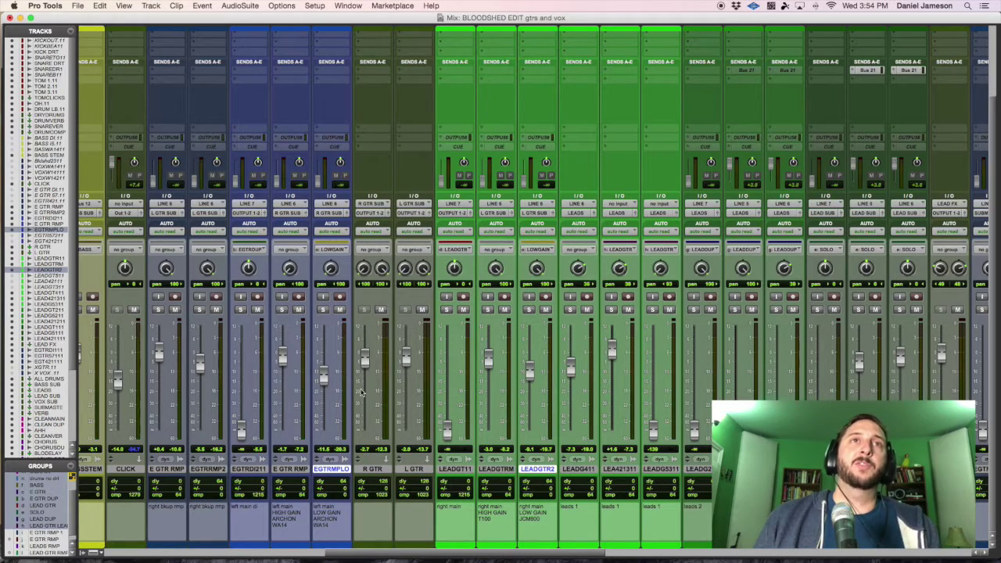
- Nudge the EGTRMPLO fader and solo EGTRDI, LEADGTRM and the low-gain pair
drag(327, 378, 322, 438)
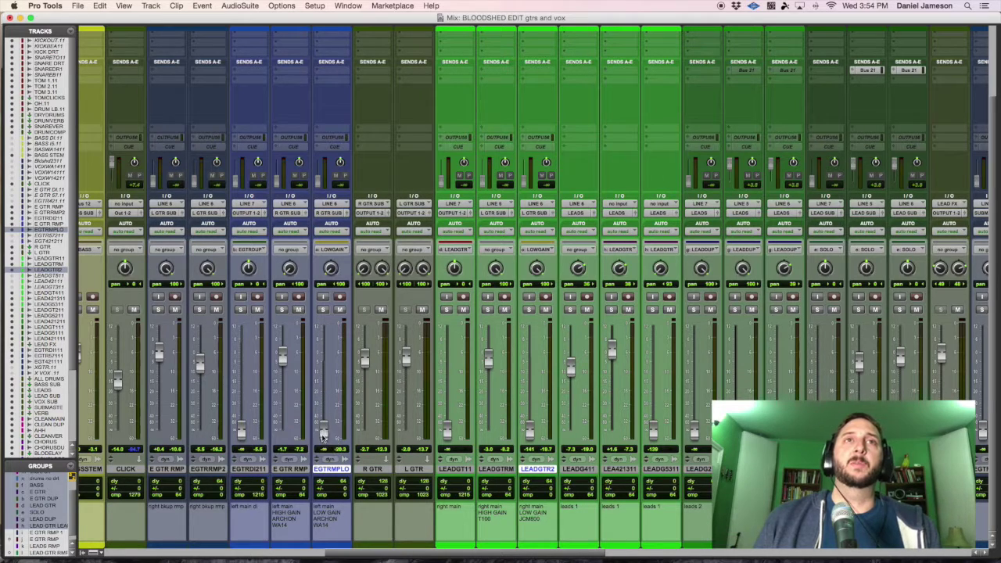
click(282, 309)
click(487, 309)
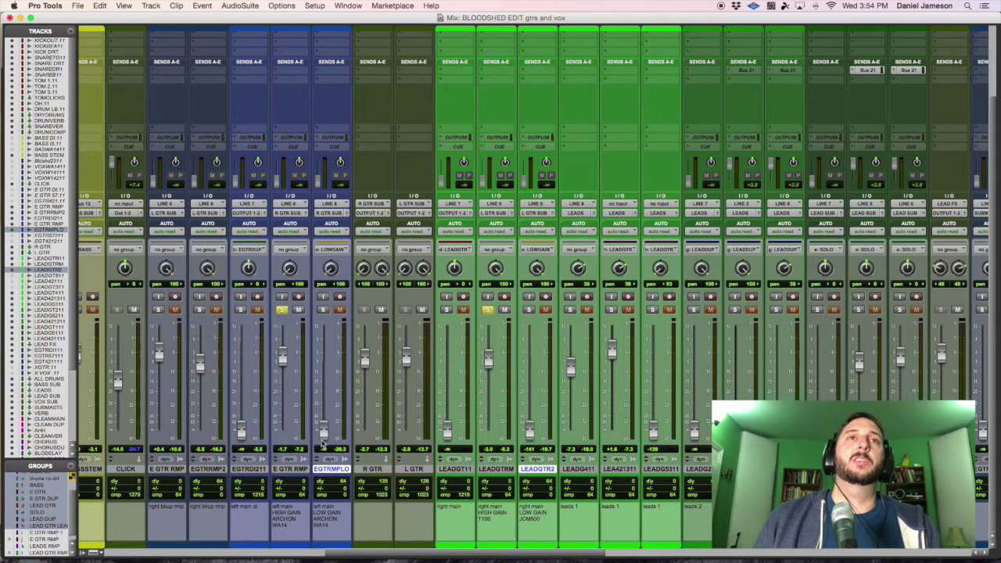
click(323, 310)
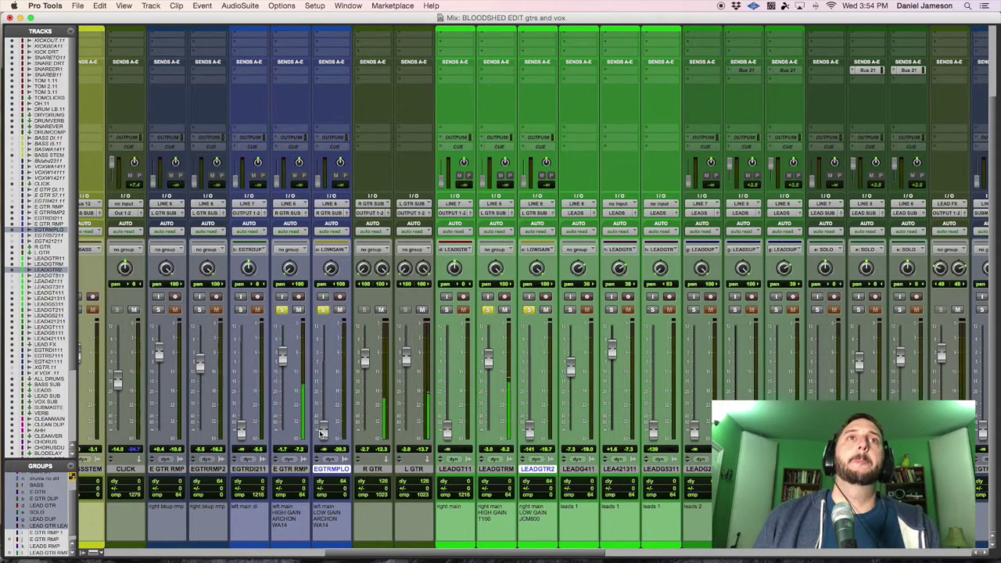
- Raise the EGTRMPLO fader to about -12 dB and compare with the pair soloed and unsoloed
drag(323, 431, 322, 378)
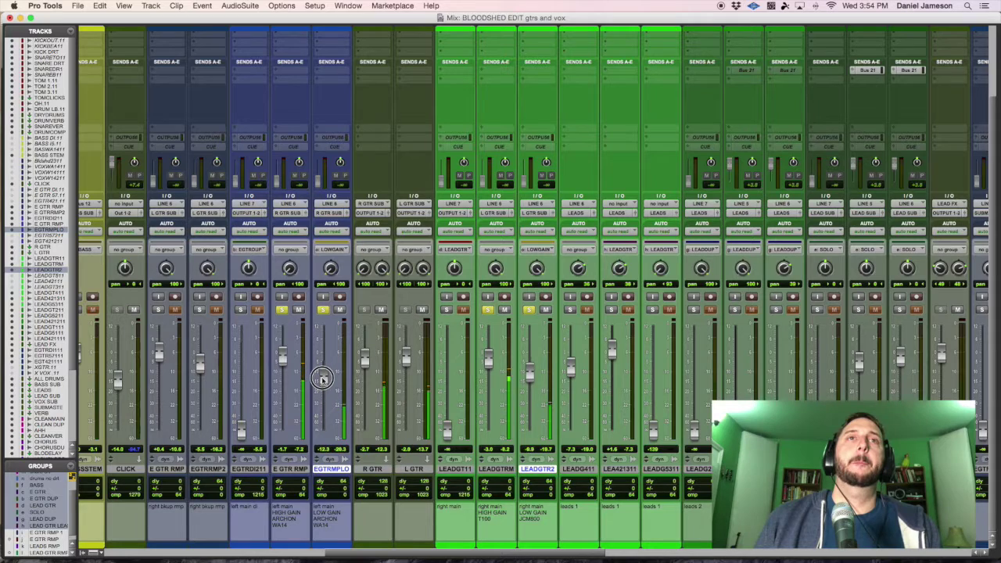
click(323, 311)
click(323, 311)
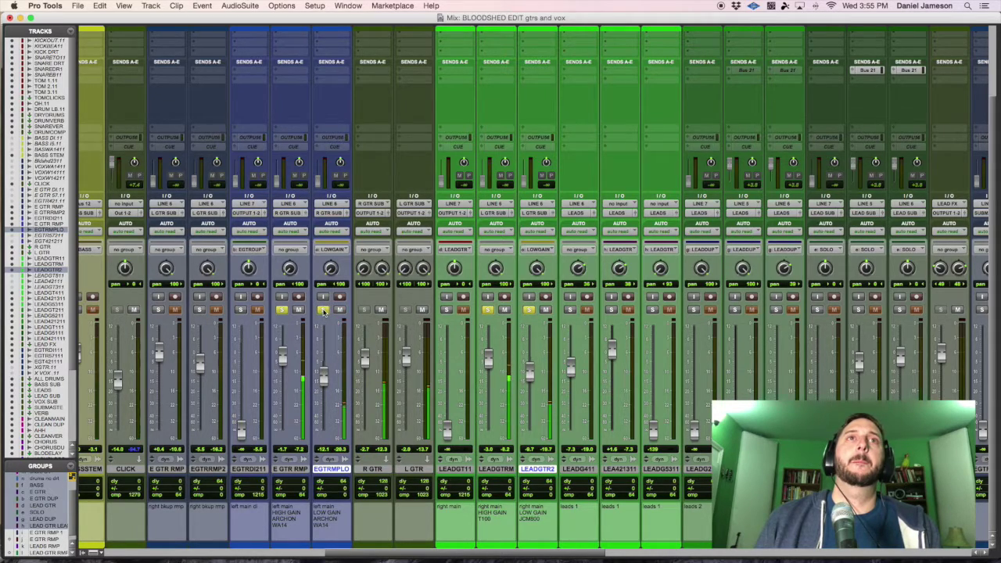